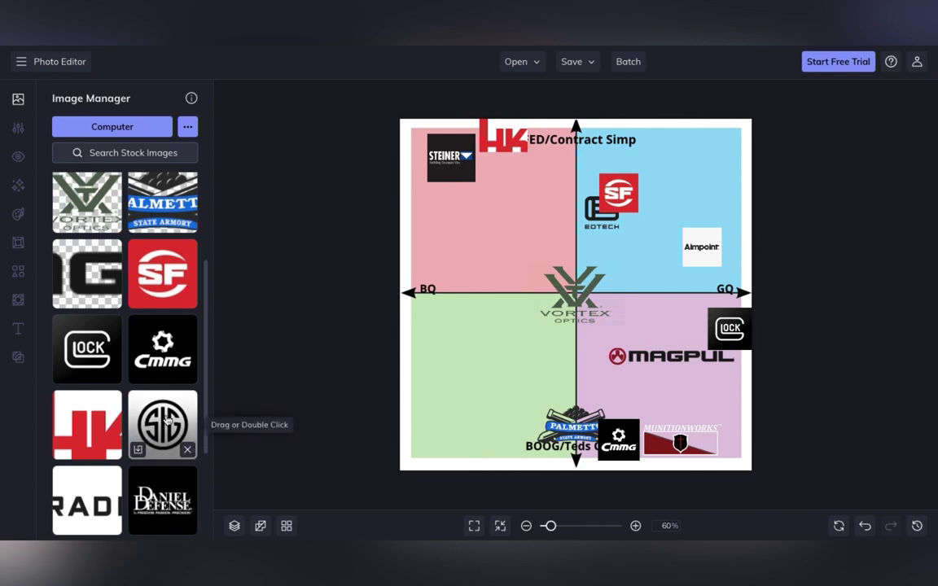
- Add the SIG logo to the chart, scale it down, and place it low in the pink quadrant near the vertical axis
left_click_drag(165, 425, 513, 191)
left_click_drag(562, 237, 521, 196)
left_click_drag(496, 163, 539, 229)
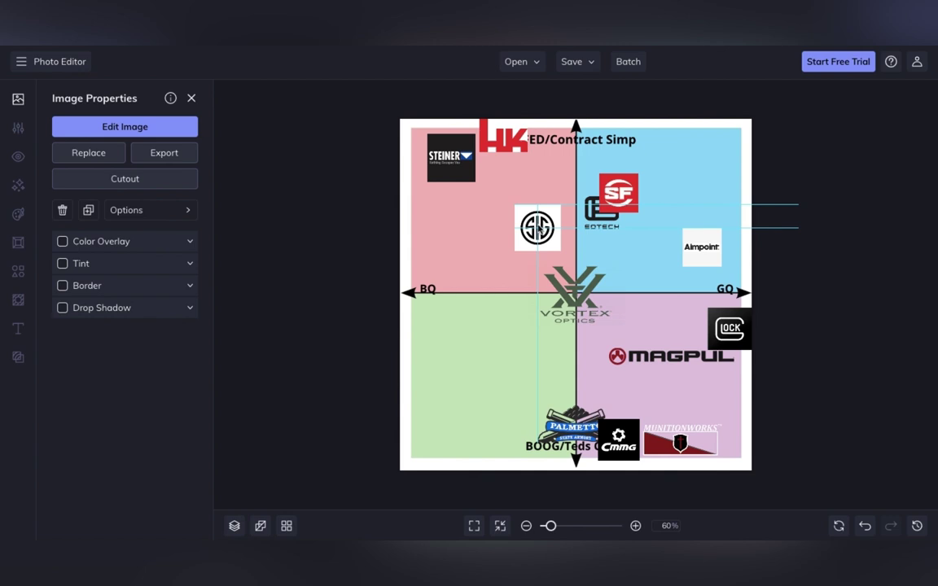
left_click_drag(538, 230, 542, 244)
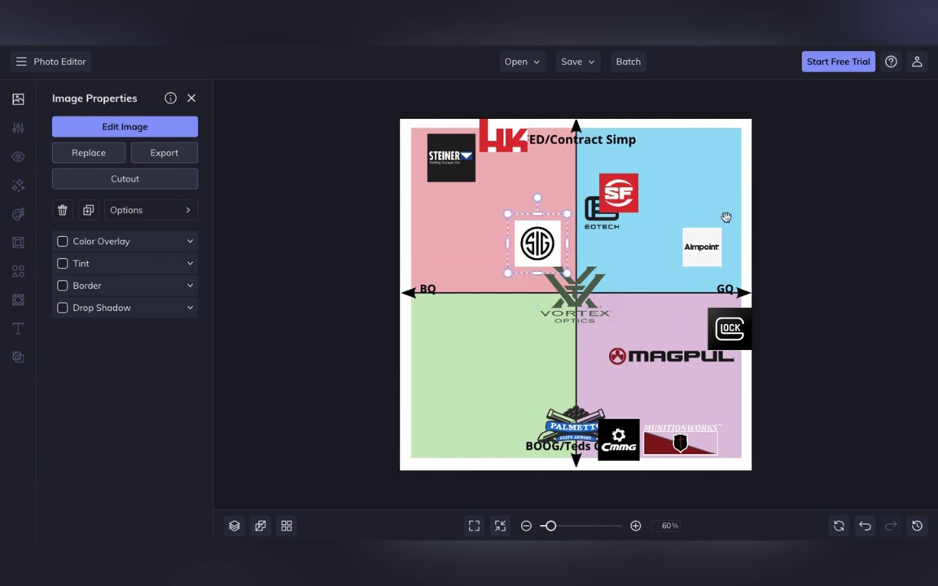
left_click(876, 206)
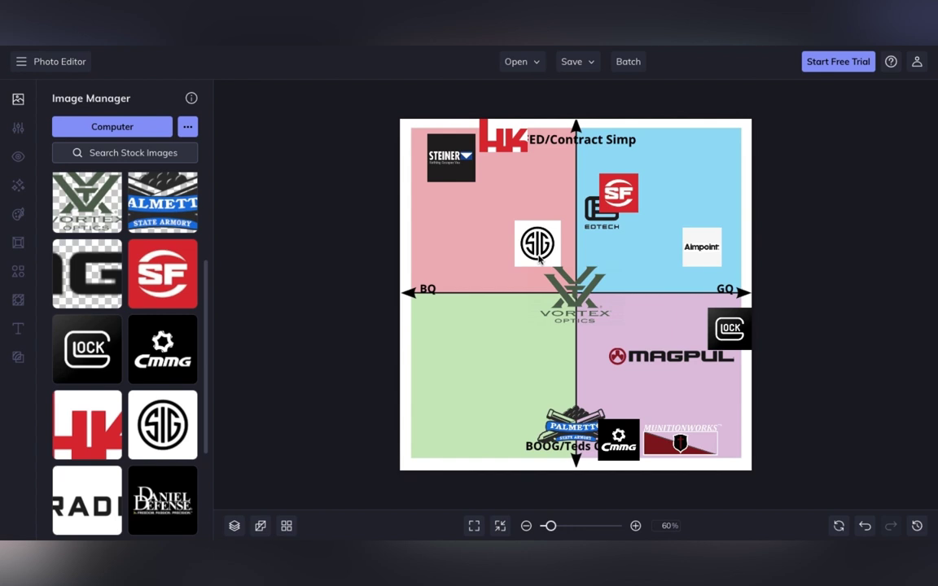
- Move the SIG logo down onto the horizontal axis, just to the BQ side of the Vortex logo
left_click_drag(538, 258, 516, 309)
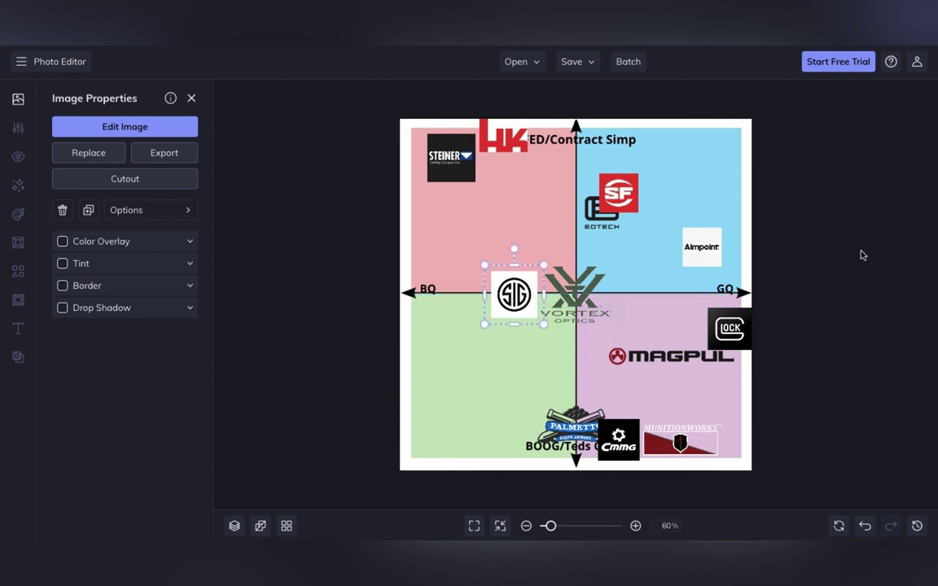
left_click(907, 209)
left_click(514, 297)
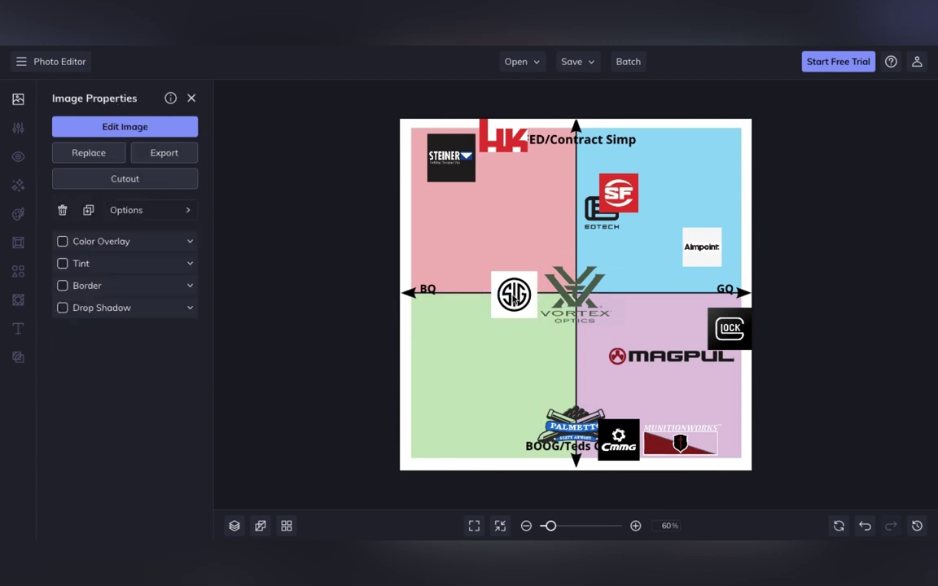
left_click(283, 182)
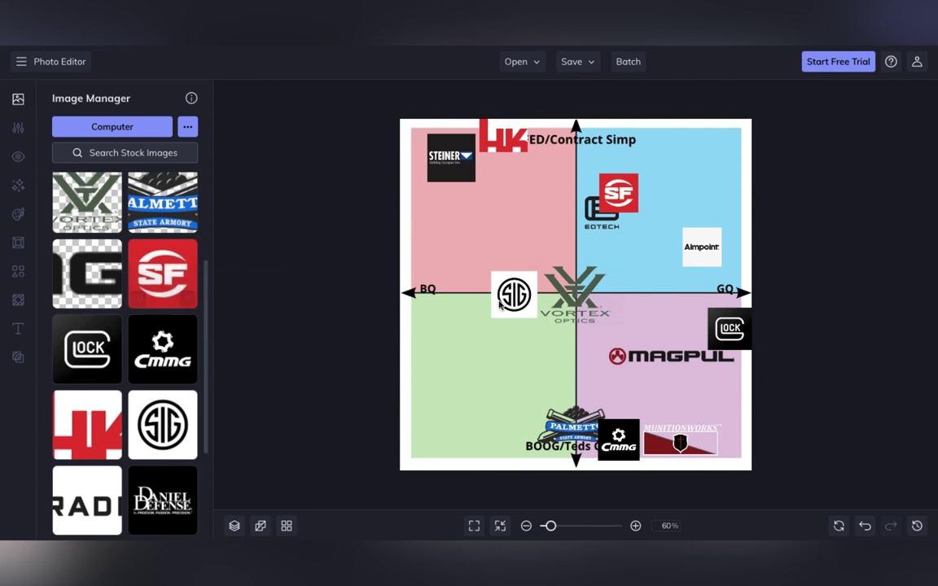
- Add the Radian logo at a reduced size near the purple quadrant's outer edge, below the Magpul logo
scroll(126, 300, "down", 1)
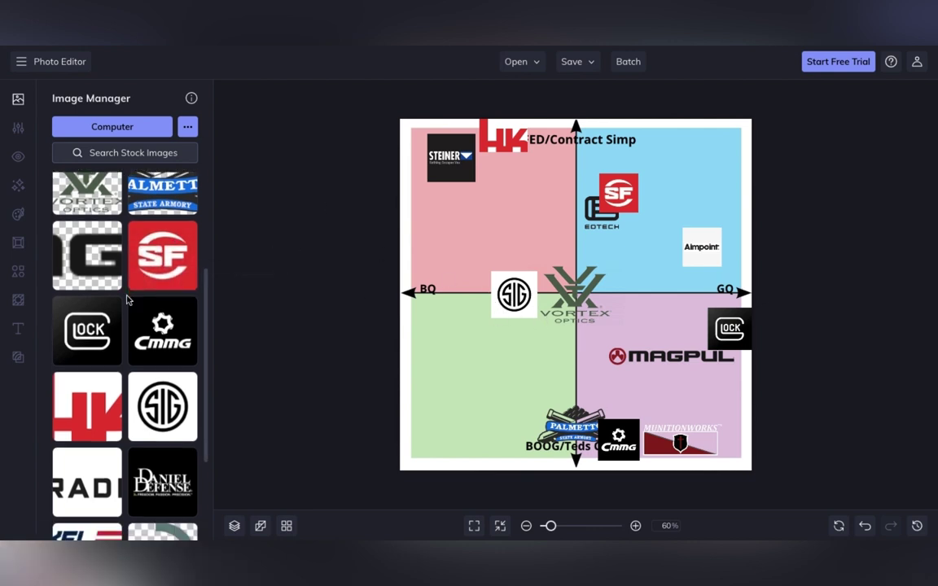
scroll(126, 300, "down", 3)
left_click_drag(68, 330, 505, 355)
left_click_drag(689, 388, 742, 405)
left_click(859, 371)
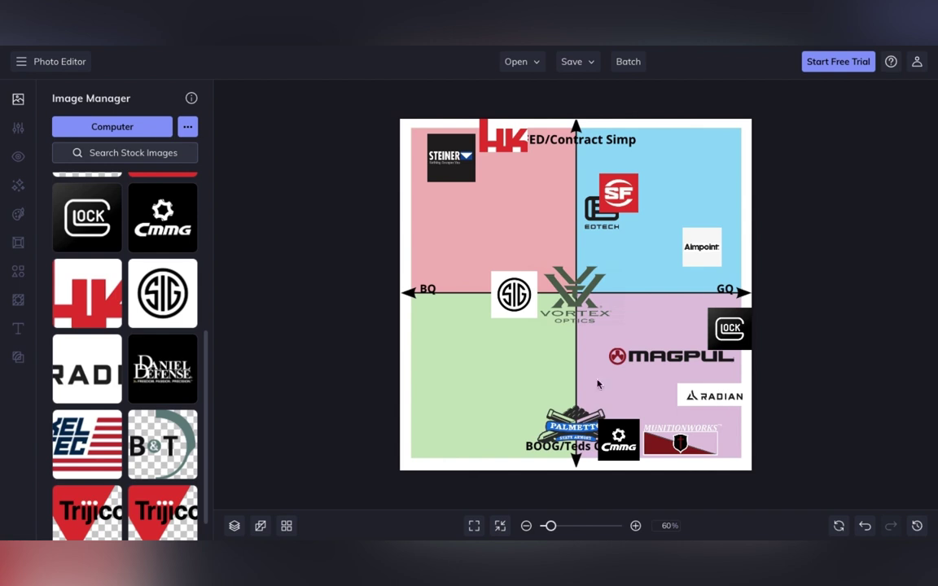
- Add the Daniel Defense logo at a reduced size on the vertical axis, just below the FED/Contract Simp label
left_click_drag(166, 368, 544, 206)
left_click_drag(593, 251, 583, 172)
left_click(825, 137)
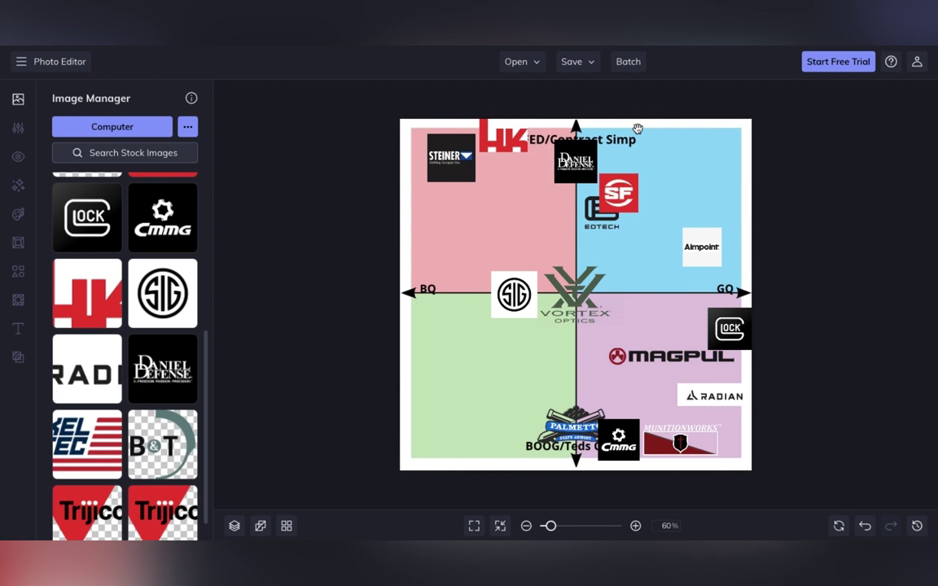
- Add the Kel Tec logo, scale it down, and place it in the outer bottom corner of the green quadrant
scroll(162, 346, "down", 1)
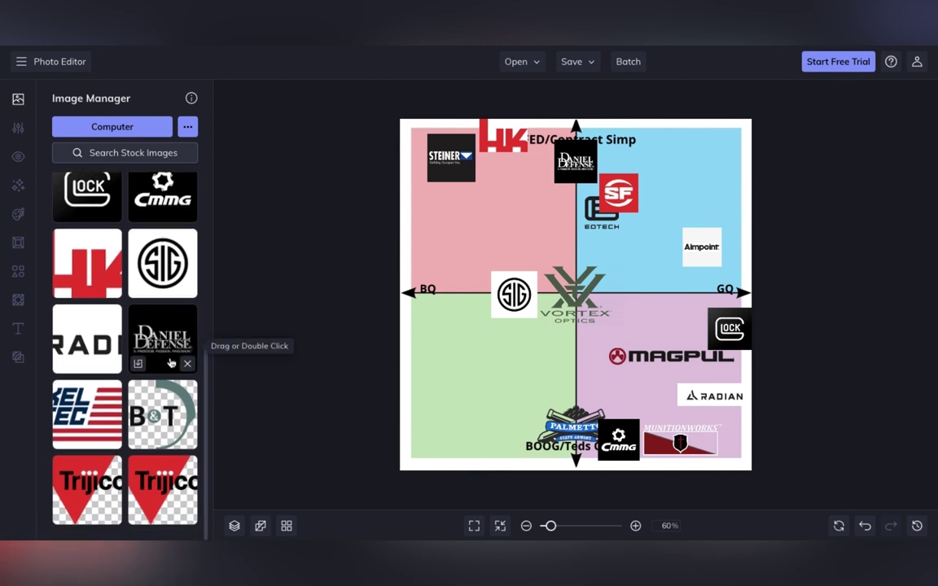
left_click_drag(84, 415, 476, 387)
left_click_drag(523, 426, 557, 444)
left_click_drag(469, 411, 470, 395)
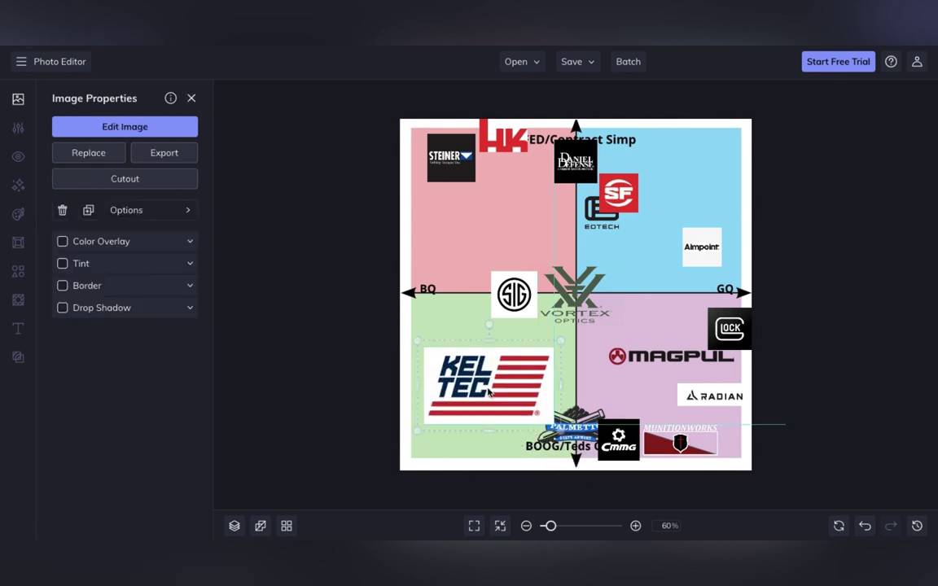
left_click_drag(433, 395, 466, 427)
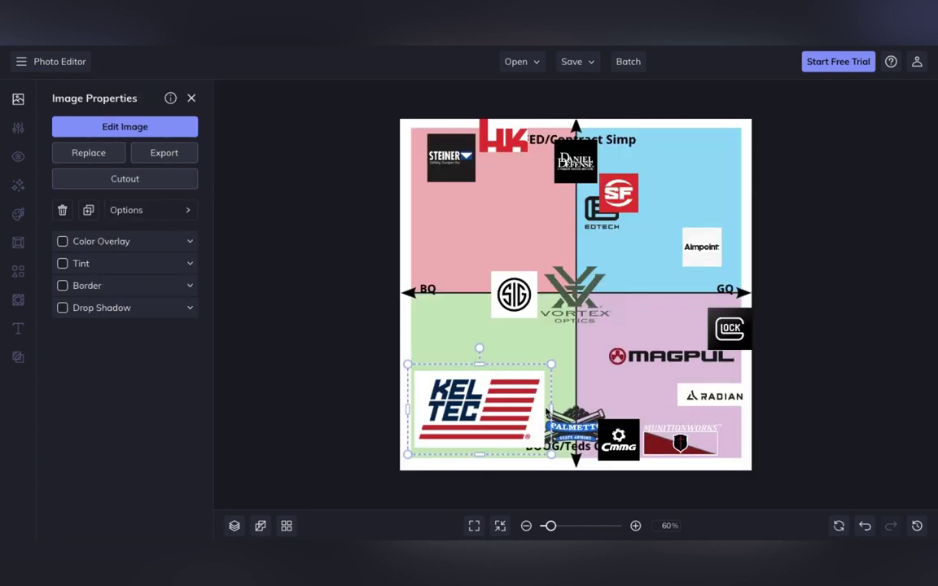
left_click_drag(551, 454, 525, 437)
left_click_drag(468, 389, 484, 444)
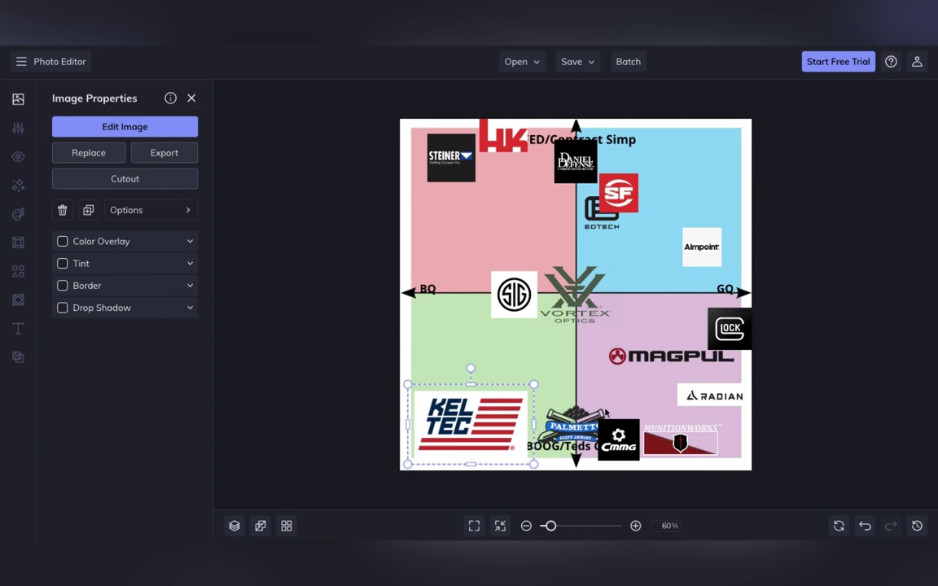
left_click(192, 99)
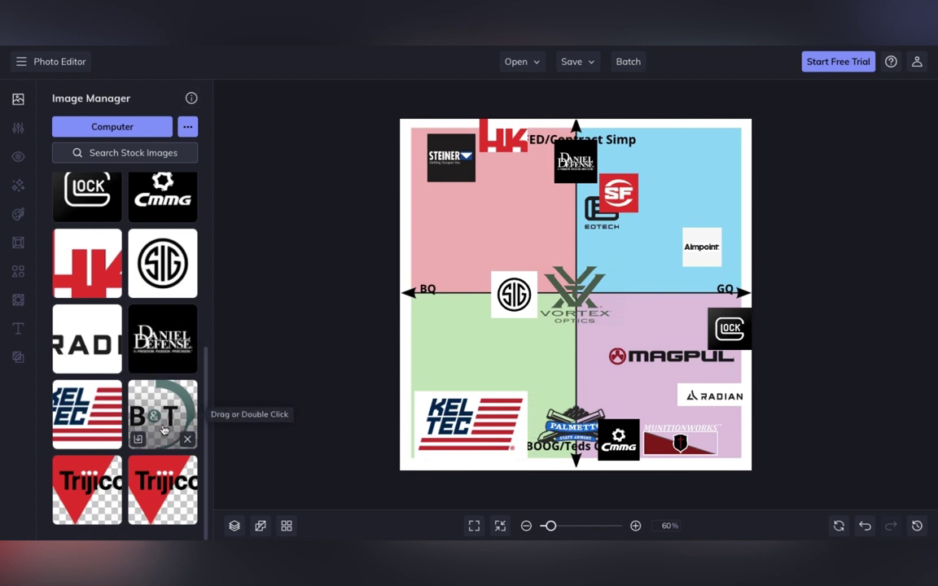
- Add the B&T logo, scale it down to about 112 x 122, and place it over the GQ end of the horizontal axis
left_click_drag(163, 429, 641, 292)
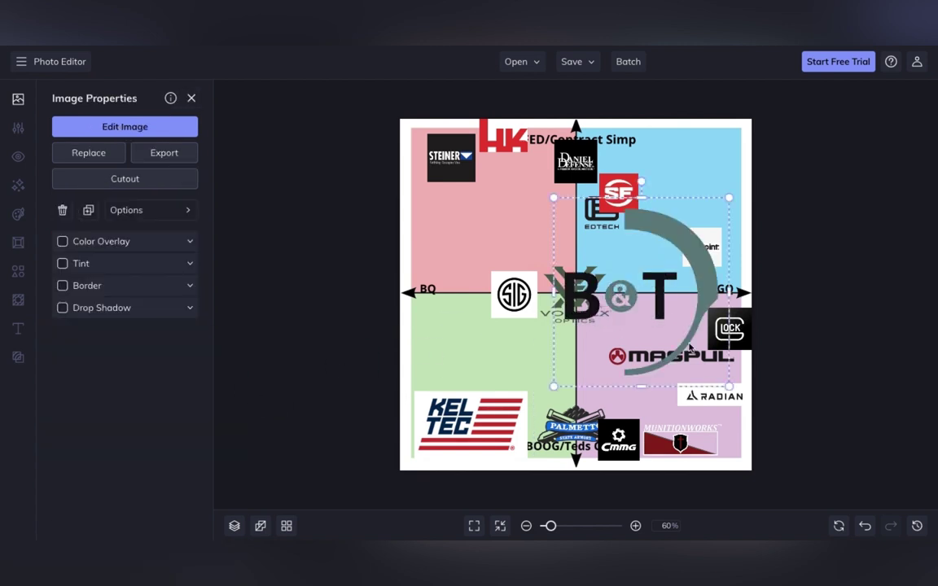
left_click_drag(729, 386, 613, 277)
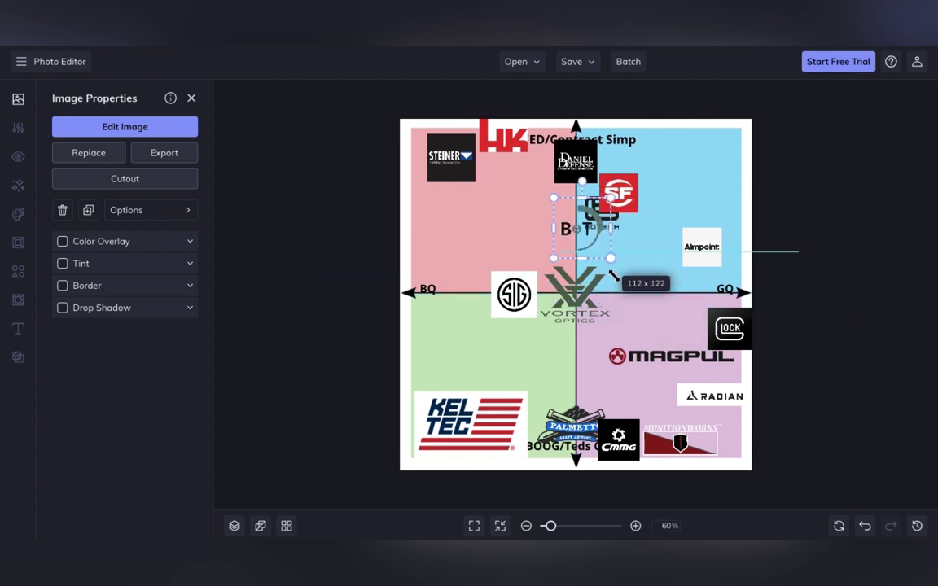
left_click_drag(581, 244, 670, 298)
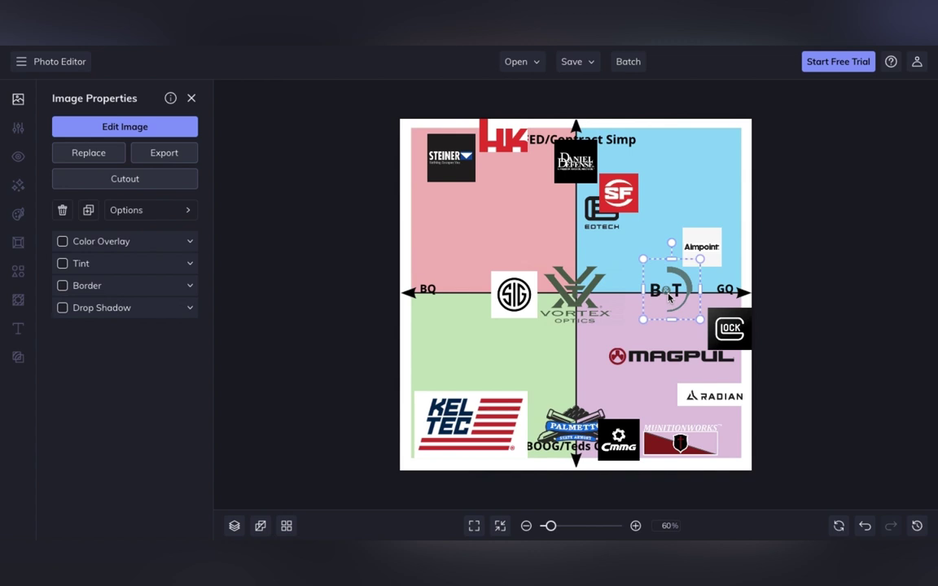
left_click_drag(669, 298, 715, 291)
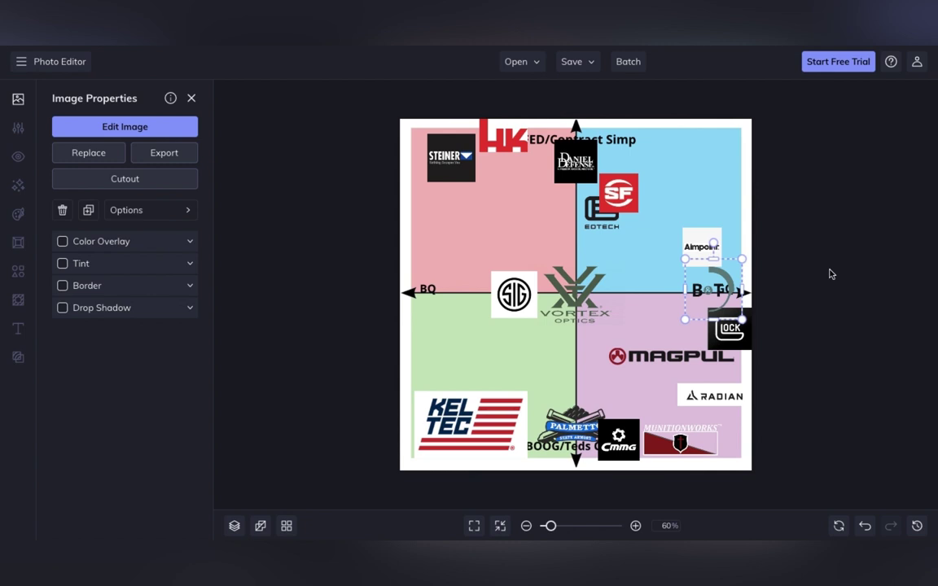
left_click(192, 98)
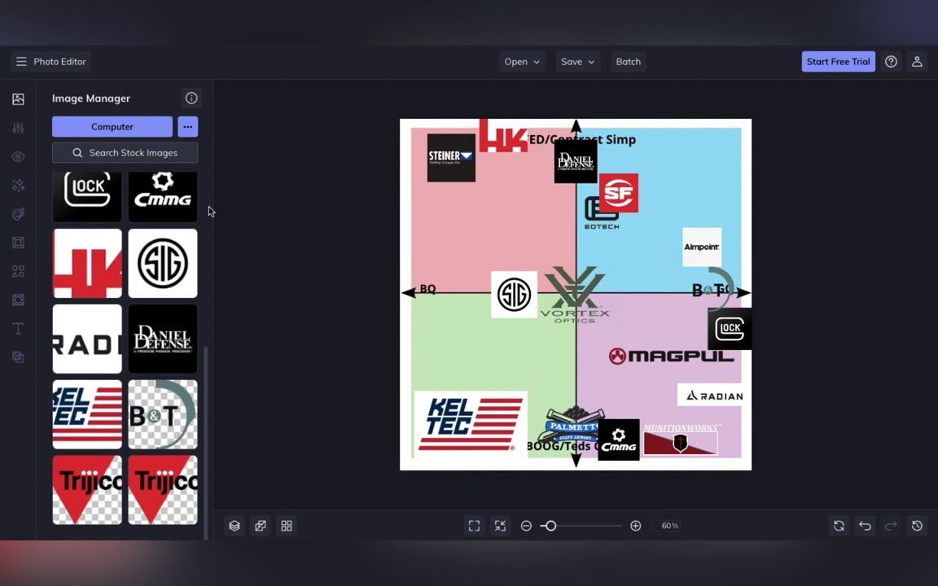
- Remove the duplicate Trijicon image from the image library and place a scaled-down Trijicon logo in the purple quadrant just above Magpul
left_click(186, 515)
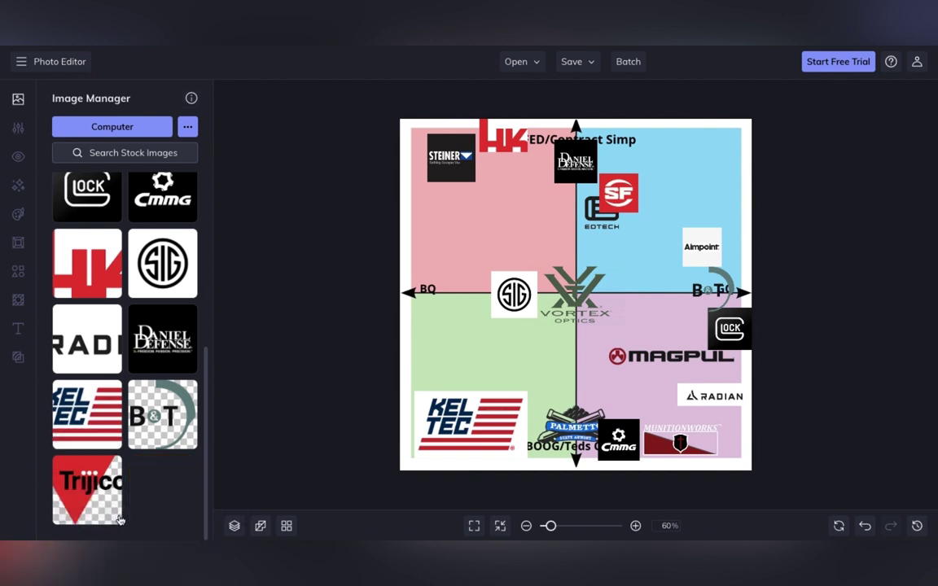
double_click(94, 486)
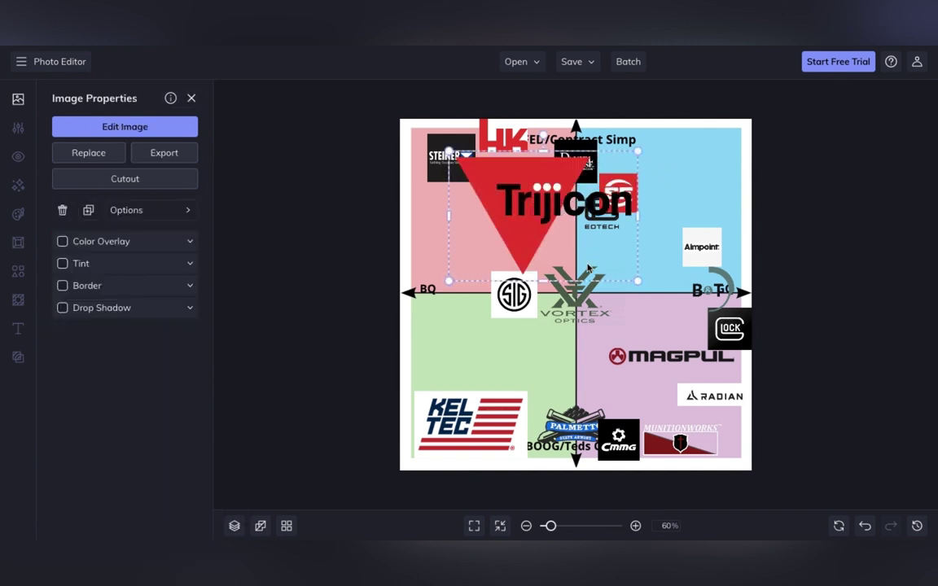
left_click_drag(639, 281, 538, 213)
left_click_drag(504, 167, 656, 330)
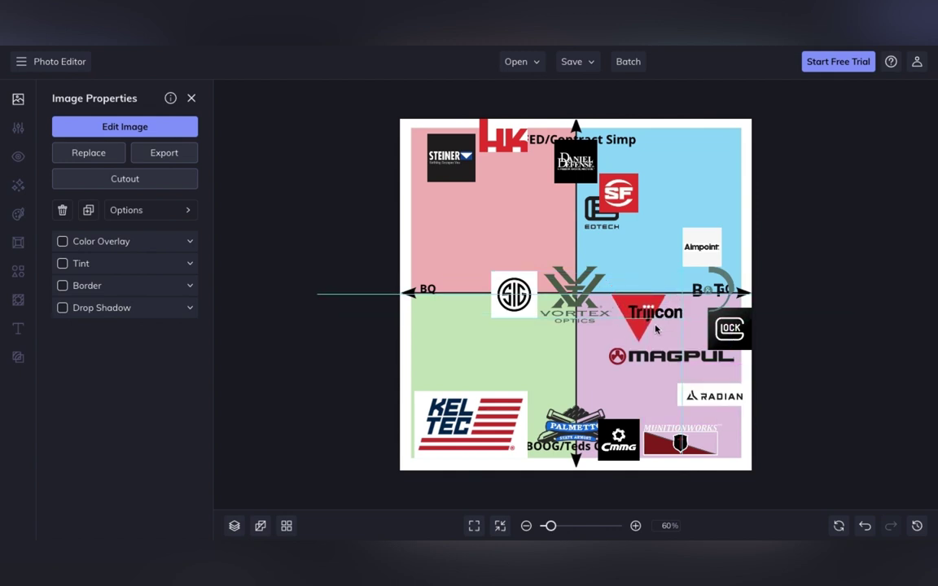
mouse_move(657, 329)
left_mouse_down()
mouse_move(657, 411)
mouse_move(659, 330)
left_mouse_up()
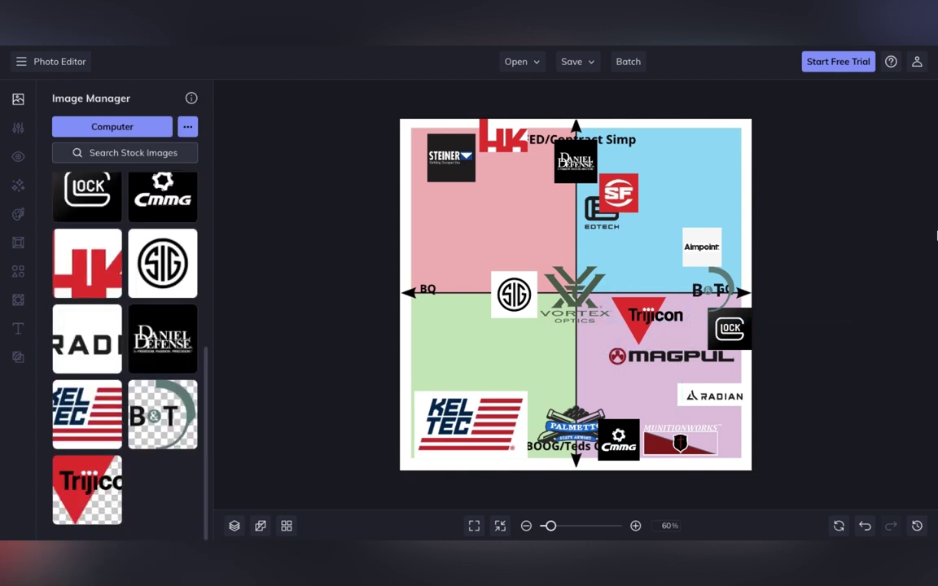